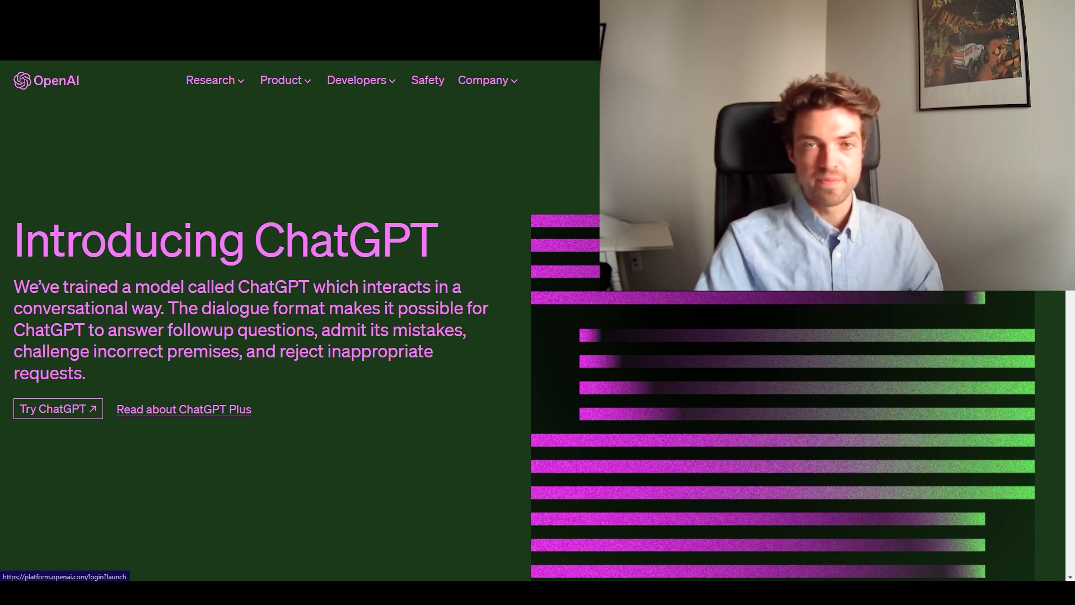
- Go from the Introducing ChatGPT page to the OpenAI product chooser
{"action": "left_click", "coordinate": [58, 408]}
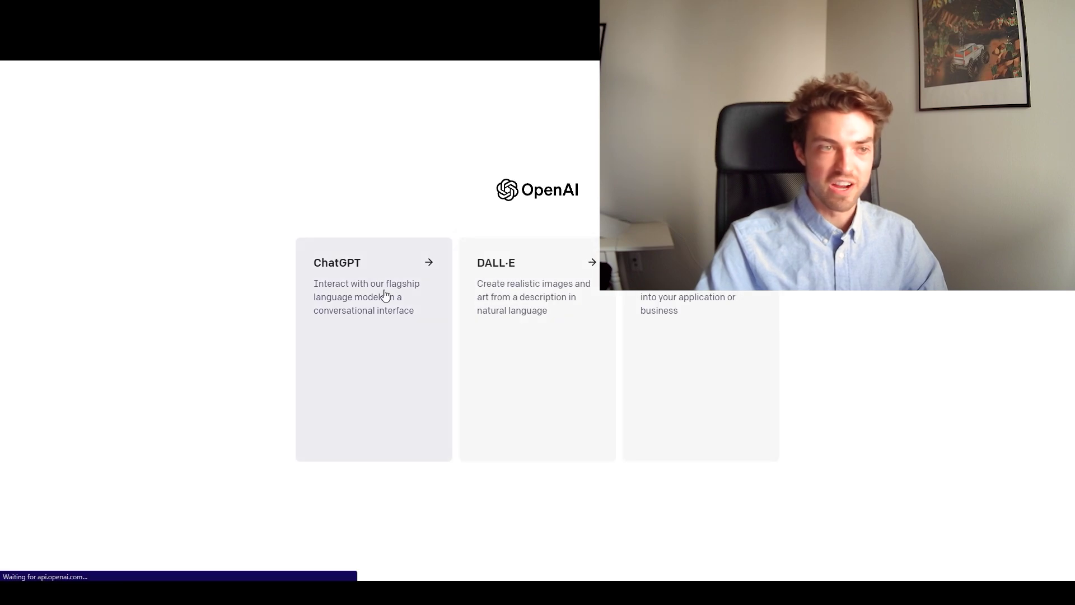
- Ask ChatGPT 'why is the sky blue' in a new chat, then stop the answer early
{"action": "left_click", "coordinate": [444, 271]}
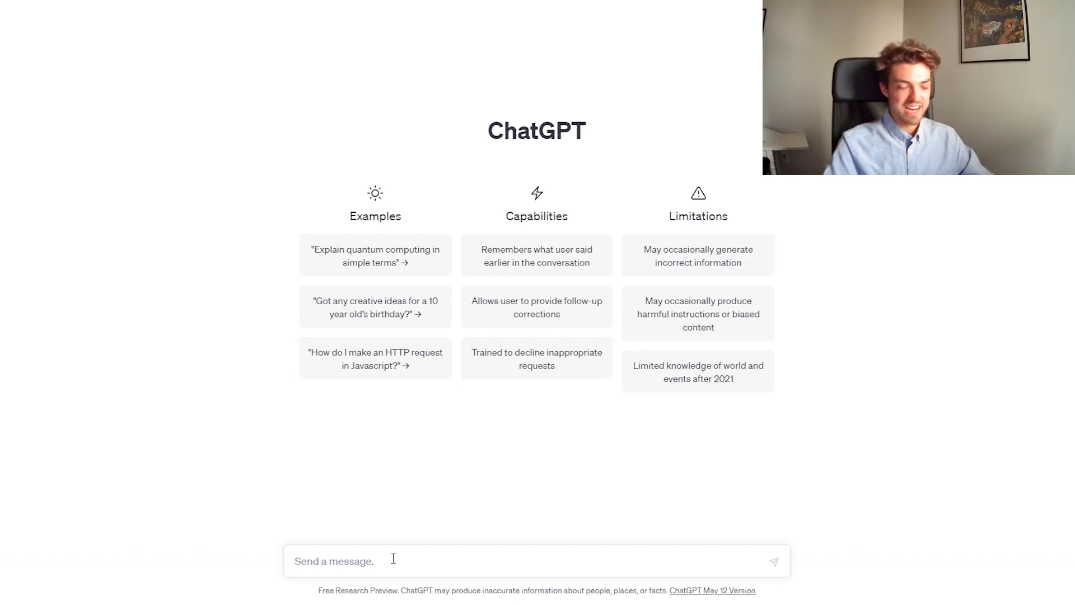
{"action": "type", "text": "why  is the sky blue"}
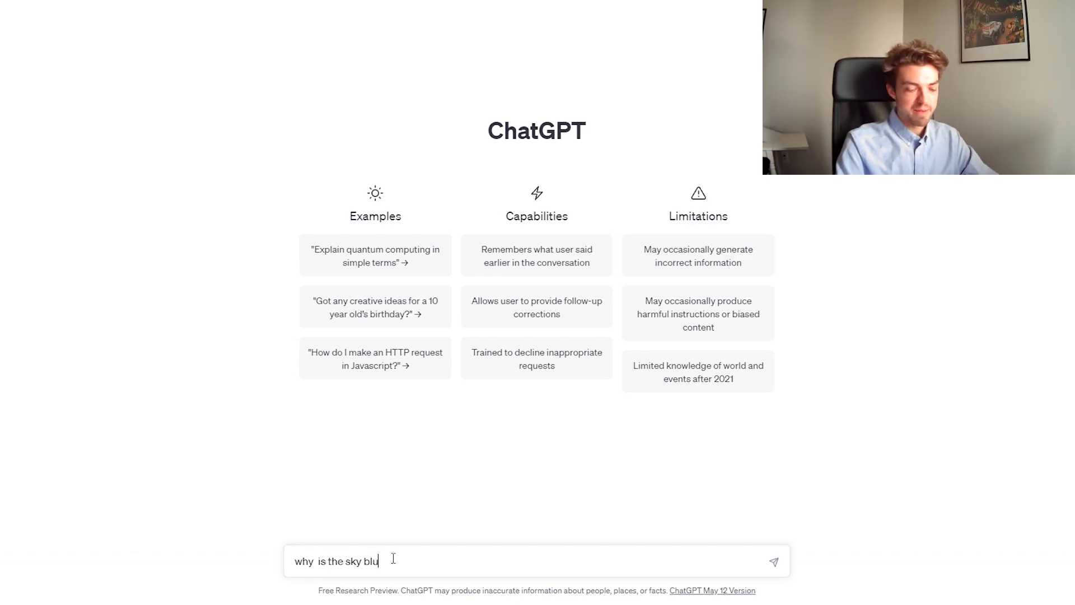
{"action": "key", "text": "Return"}
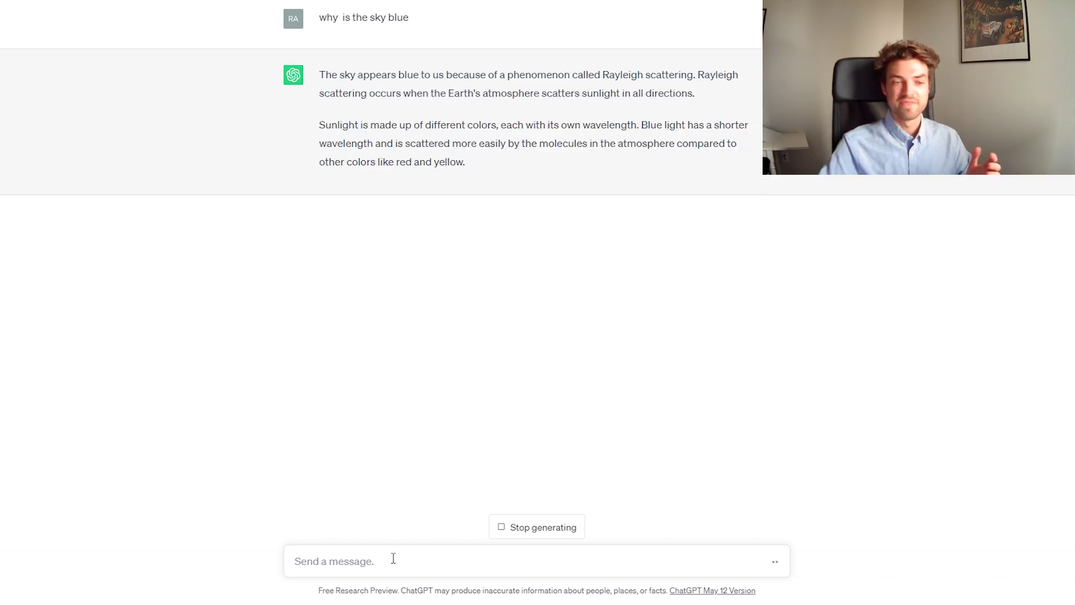
{"action": "left_click", "coordinate": [519, 527]}
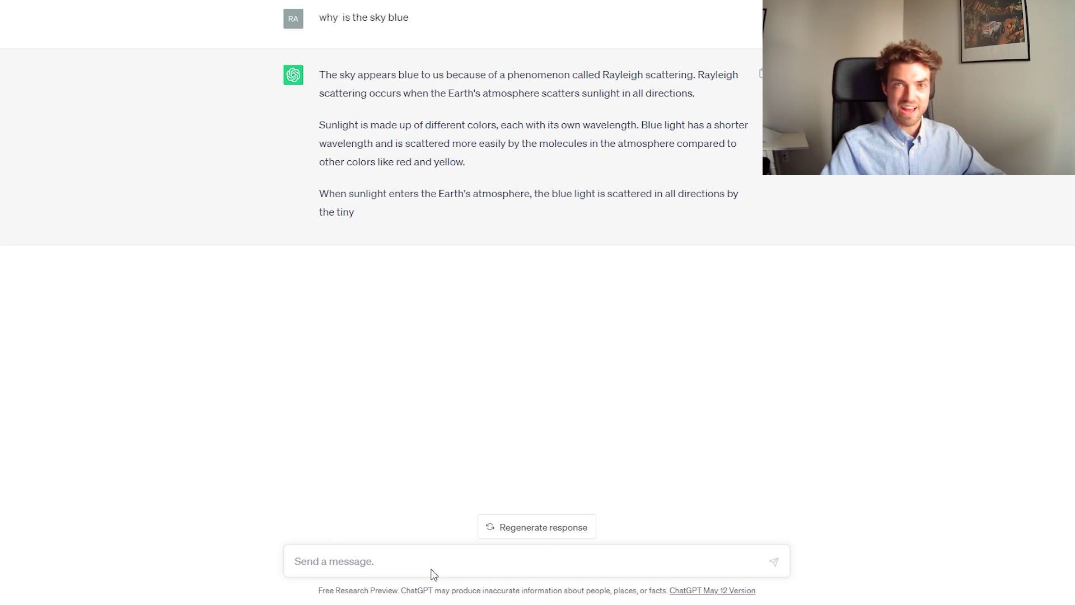
- Ask 'How to optimize a restaurant menu' and copy the restaurant's menu text
{"action": "type", "text": "How to optimize a"}
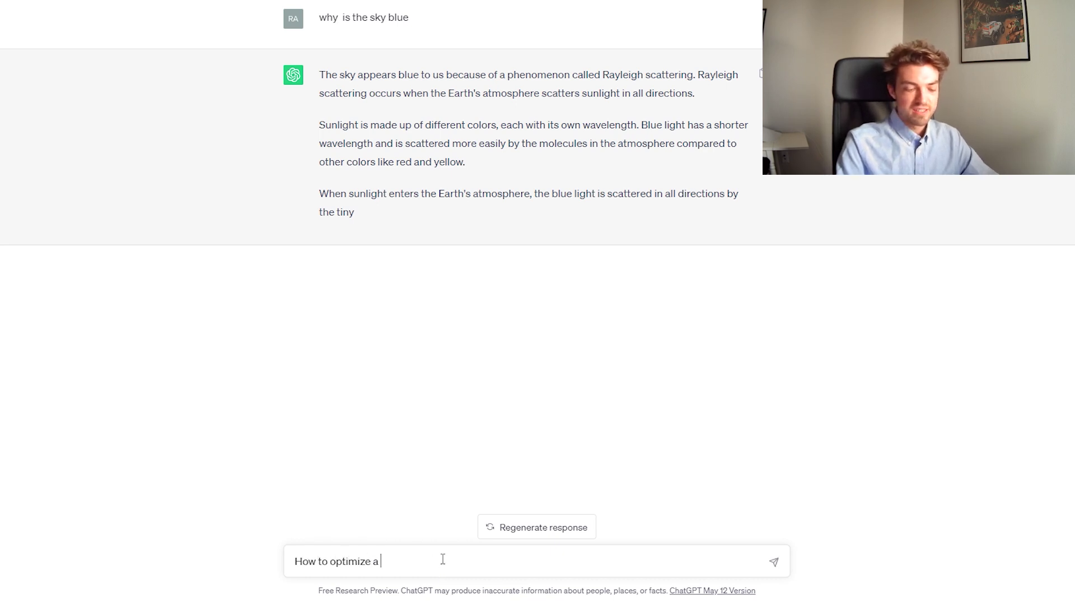
{"action": "type", "text": " restau"}
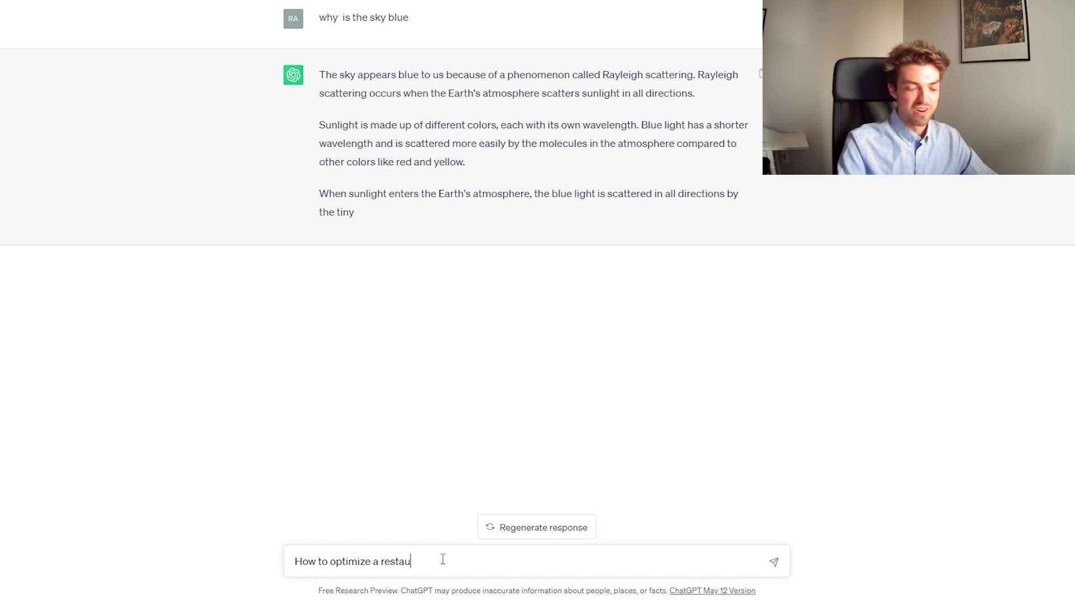
{"action": "type", "text": "rant menu"}
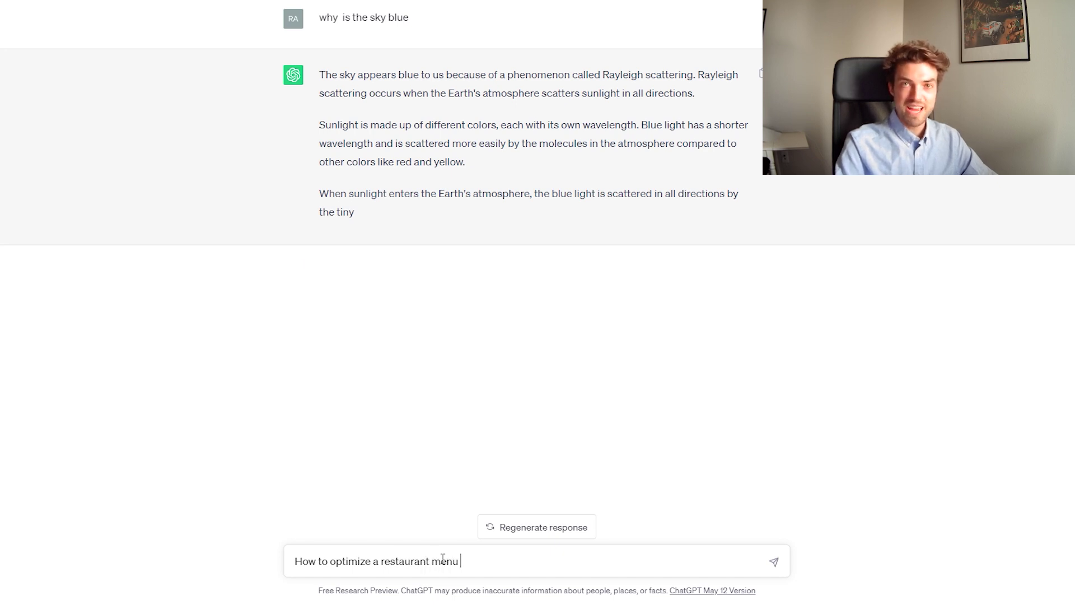
{"action": "key", "text": "Return"}
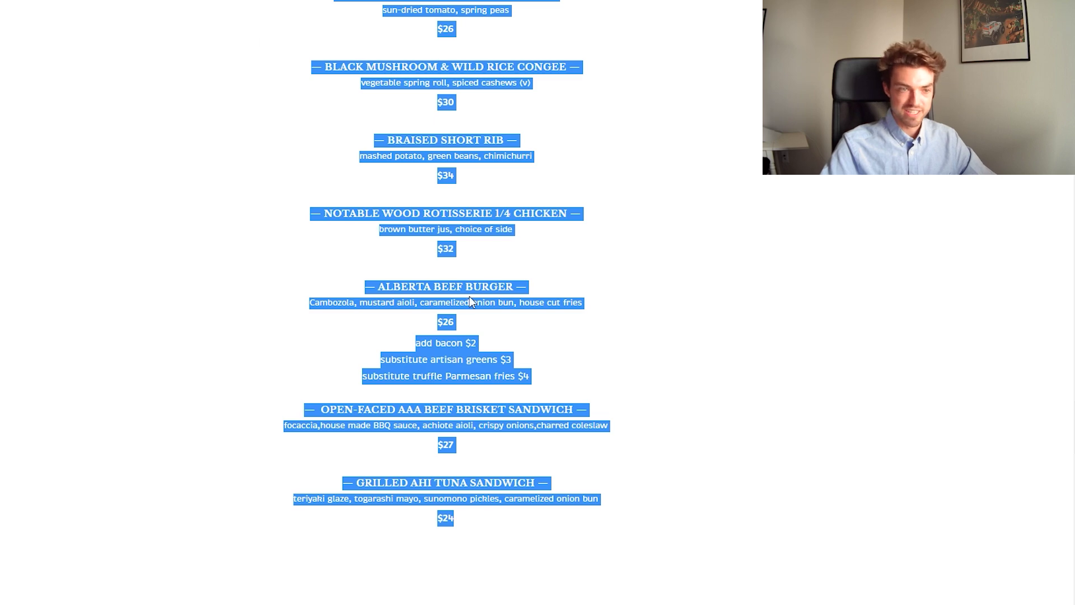
{"action": "right_click", "coordinate": [469, 301]}
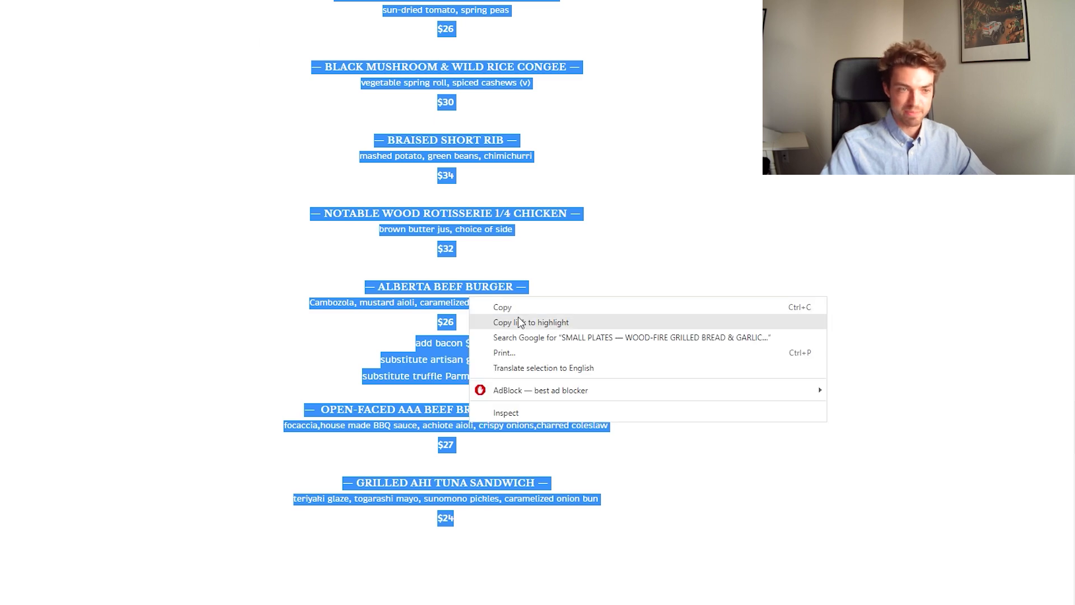
{"action": "left_click", "coordinate": [795, 307]}
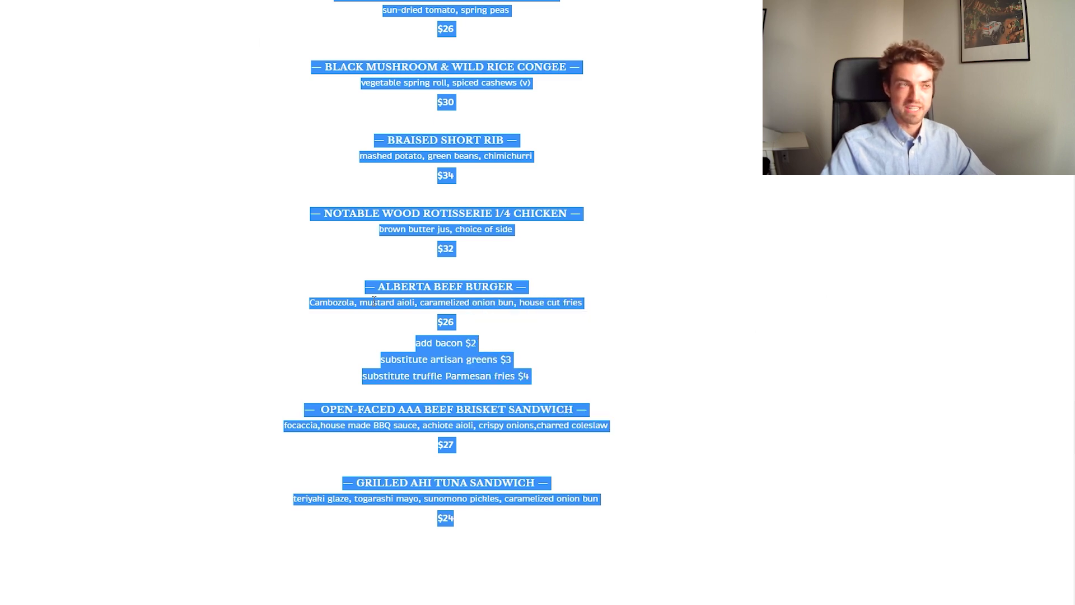
{"action": "scroll", "coordinate": [478, 308], "scroll_direction": "up", "scroll_amount": 20}
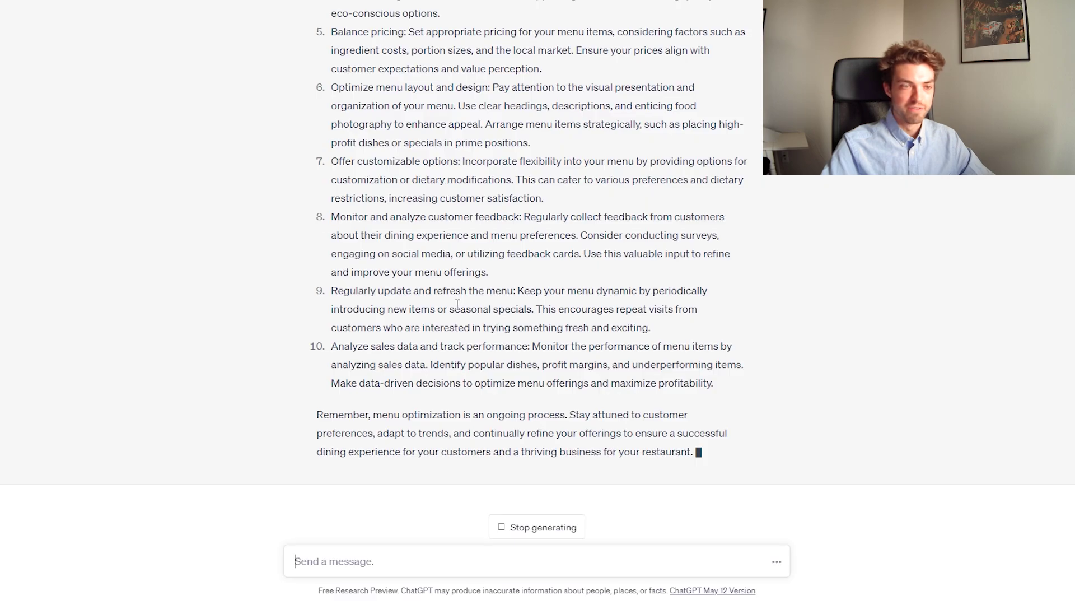
- Send 'Optimize this menu based on price:' followed by the pasted restaurant menu
{"action": "left_click", "coordinate": [533, 554]}
{"action": "type", "text": "Optimize "}
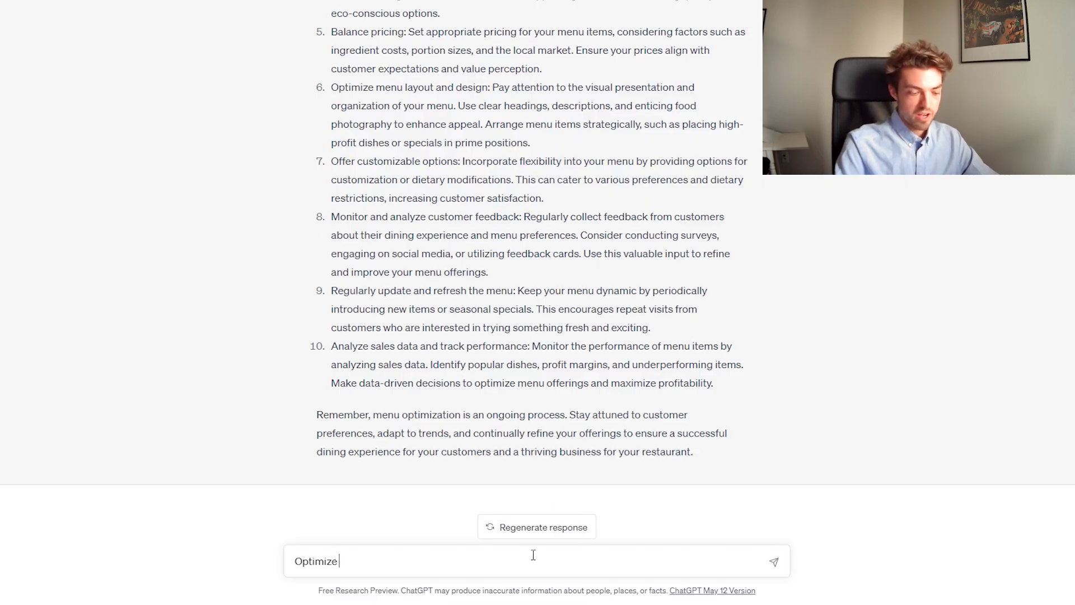
{"action": "type", "text": "this menu based o"}
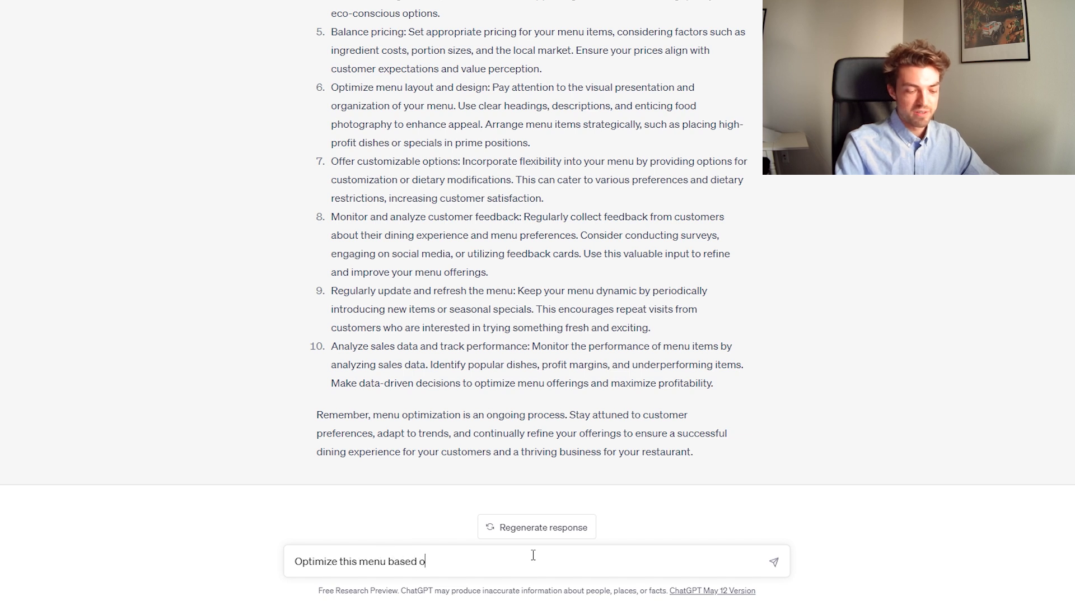
{"action": "type", "text": "n price"}
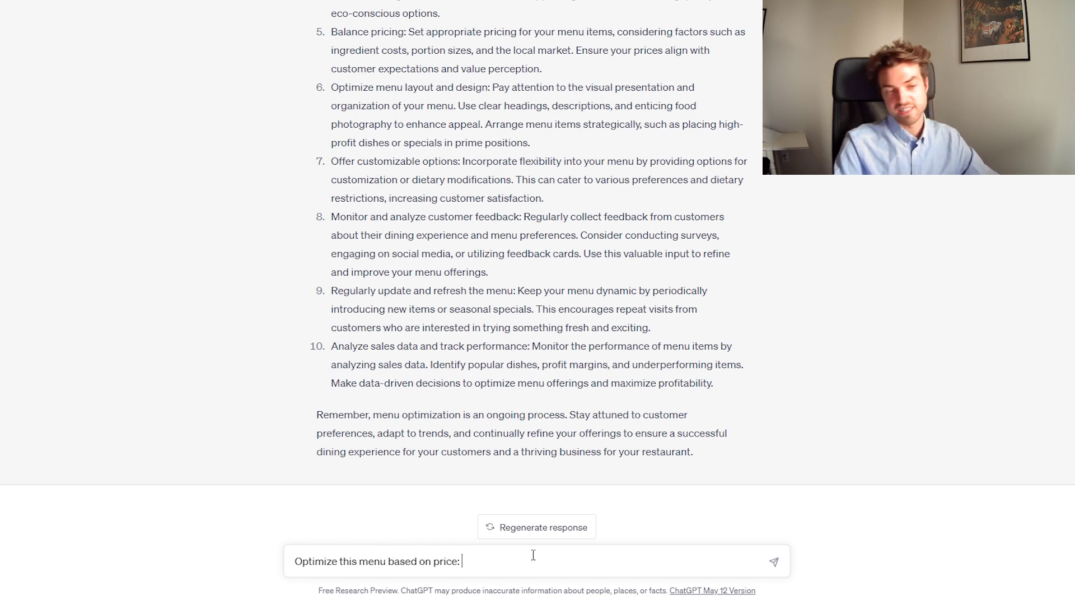
{"action": "type", "text": ":"}
{"action": "key", "text": "ctrl+v"}
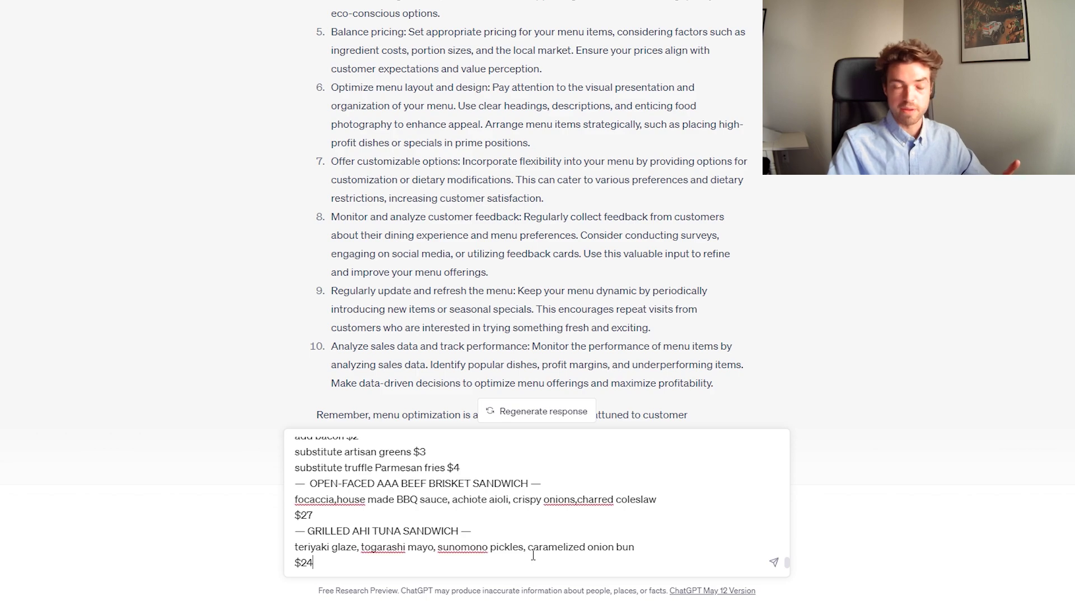
{"action": "key", "text": "Return"}
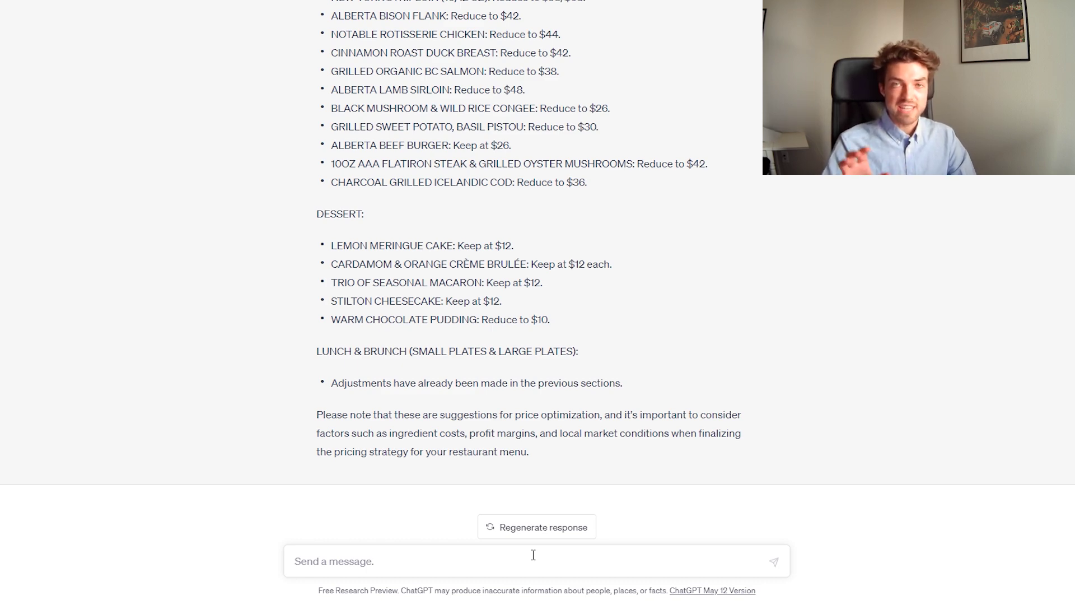
{"action": "scroll", "coordinate": [521, 345], "scroll_direction": "up", "scroll_amount": 8}
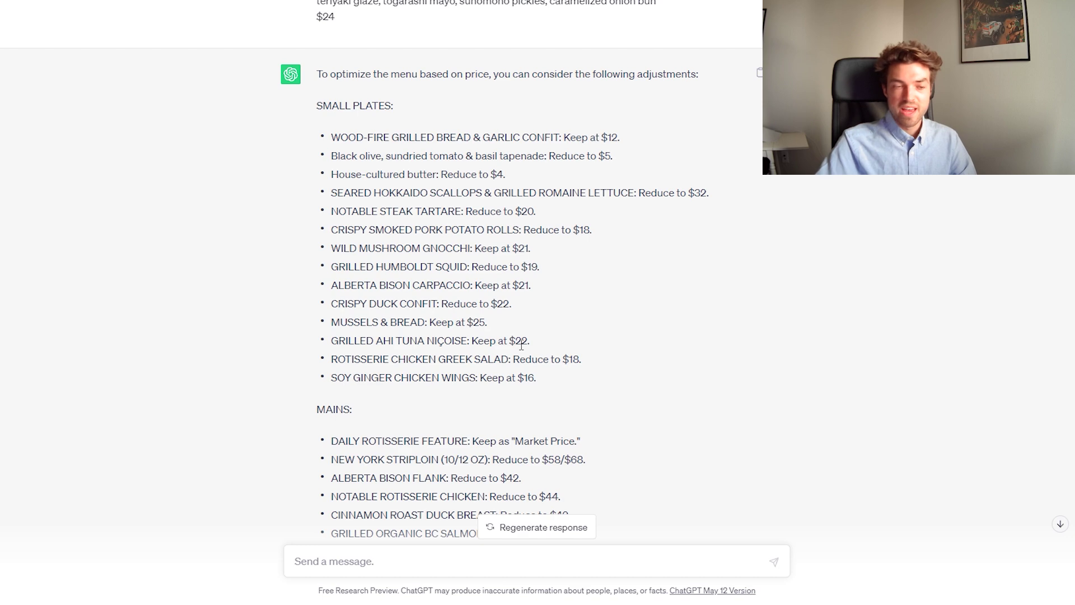
{"action": "scroll", "coordinate": [643, 308], "scroll_direction": "down", "scroll_amount": 8}
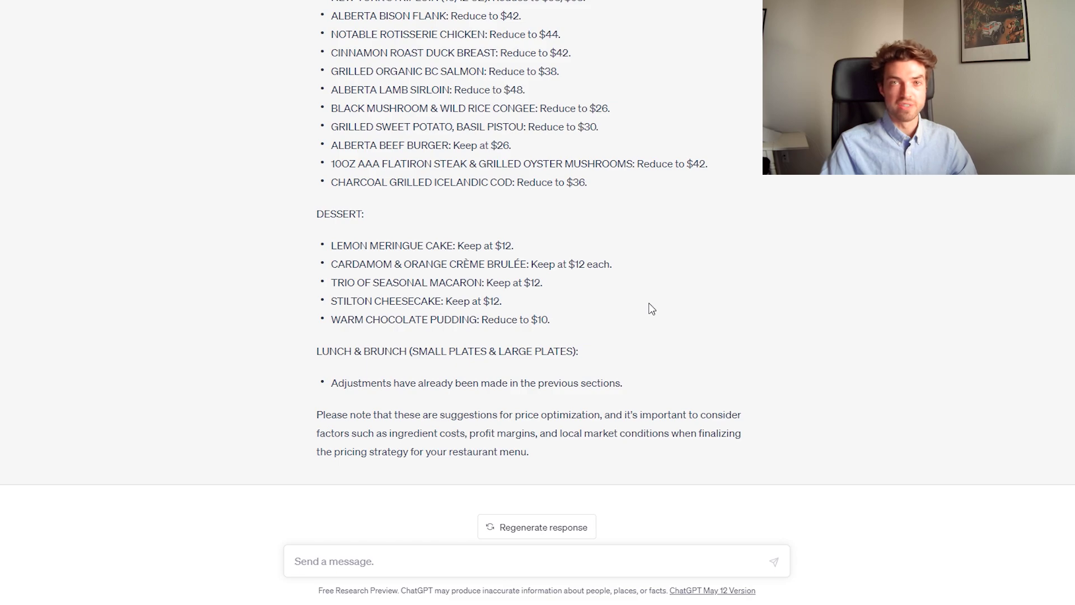
{"action": "scroll", "coordinate": [497, 420], "scroll_direction": "up", "scroll_amount": 20}
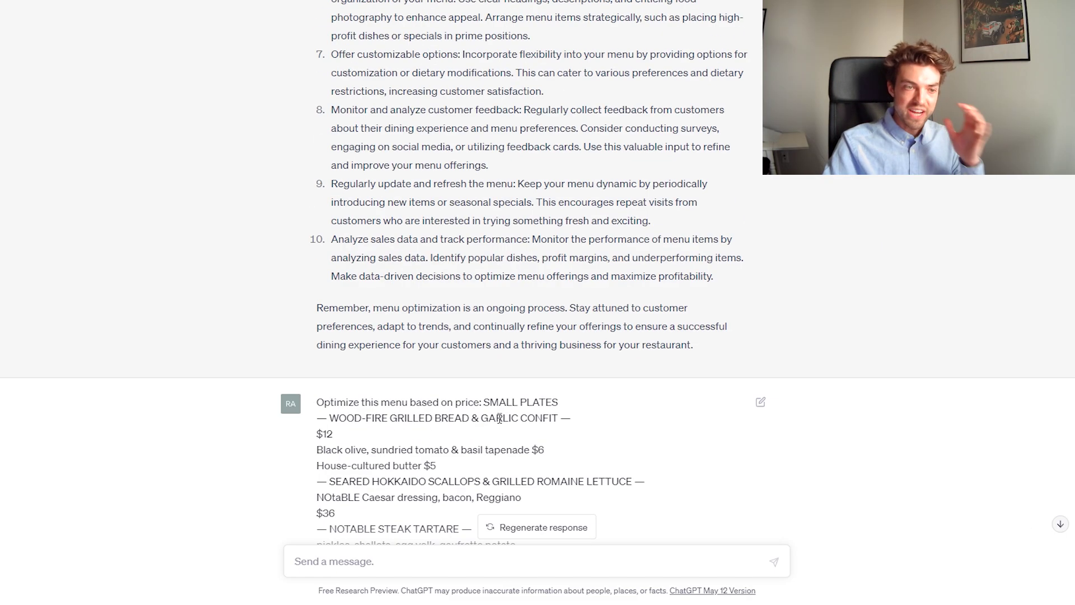
{"action": "scroll", "coordinate": [500, 409], "scroll_direction": "up", "scroll_amount": 5}
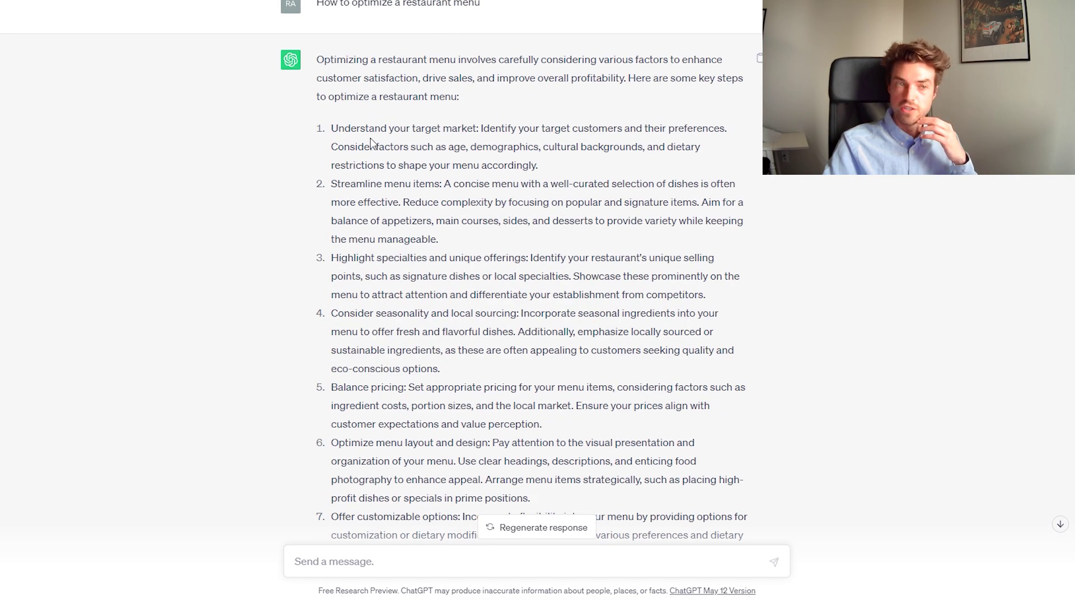
{"action": "scroll", "coordinate": [415, 280], "scroll_direction": "down", "scroll_amount": 1}
{"action": "left_click_drag", "start_coordinate": [364, 382], "coordinate": [524, 392]}
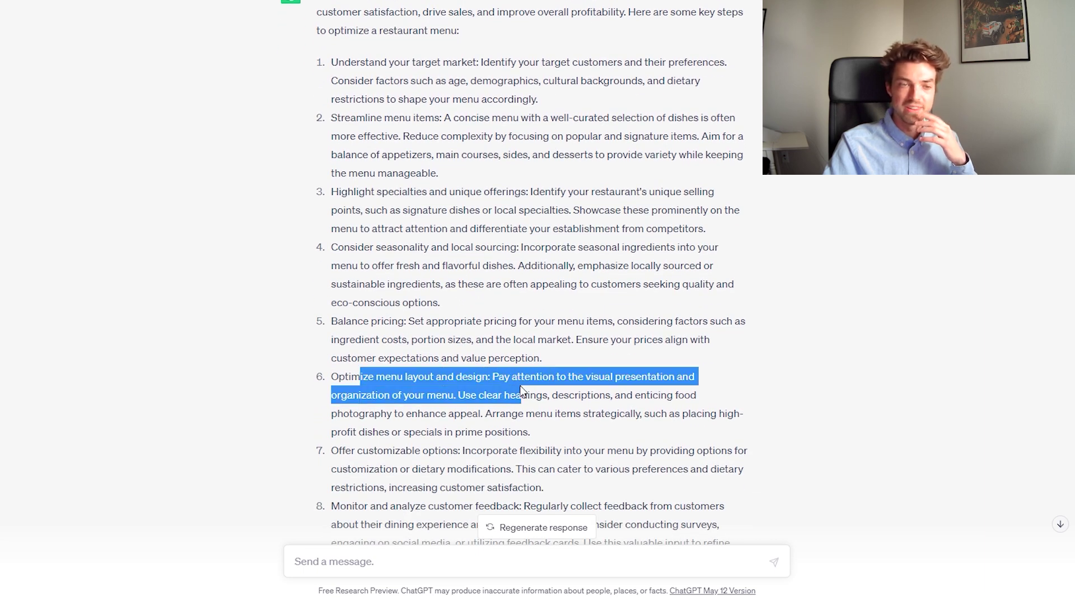
{"action": "left_click", "coordinate": [524, 392]}
{"action": "scroll", "coordinate": [510, 391], "scroll_direction": "down", "scroll_amount": 2}
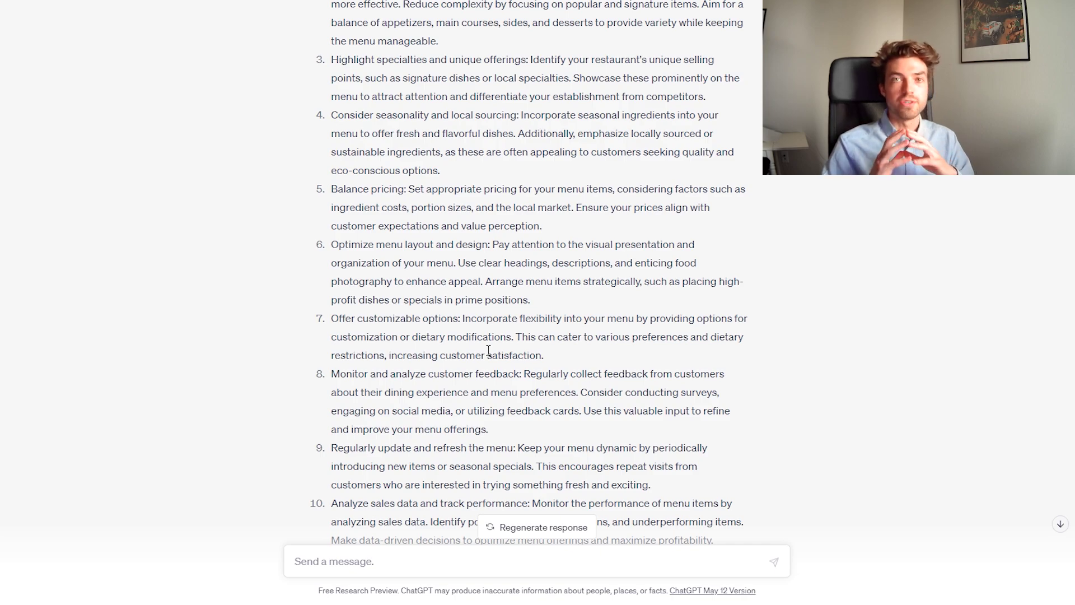
{"action": "scroll", "coordinate": [506, 232], "scroll_direction": "down", "scroll_amount": 20}
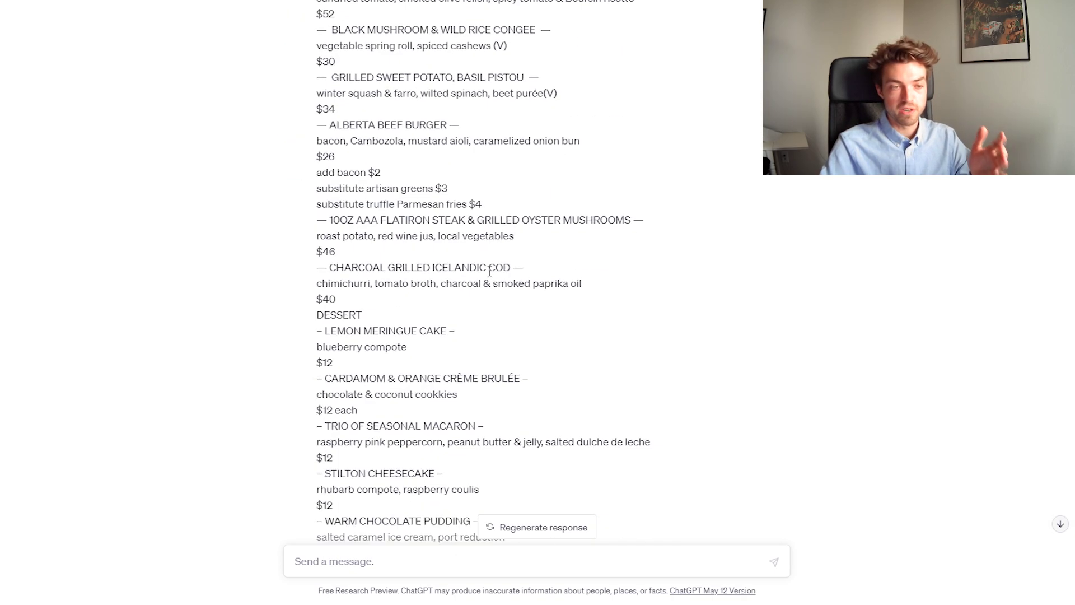
{"action": "scroll", "coordinate": [485, 417], "scroll_direction": "down", "scroll_amount": 4}
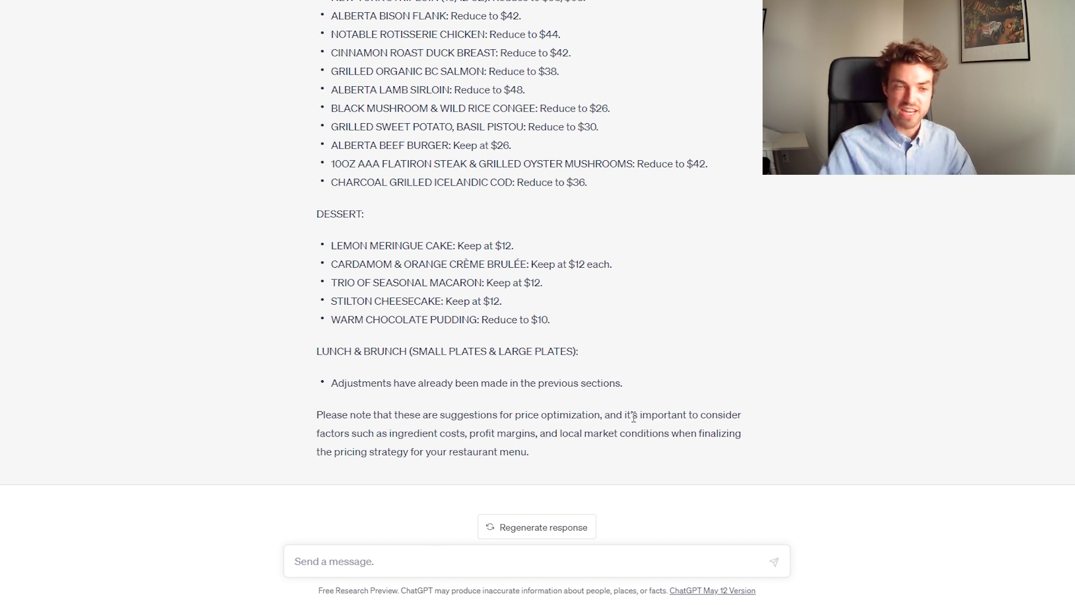
{"action": "left_click_drag", "start_coordinate": [583, 425], "coordinate": [513, 434]}
- Ask ChatGPT to sort the menu by price from low to high
{"action": "left_click", "coordinate": [516, 436]}
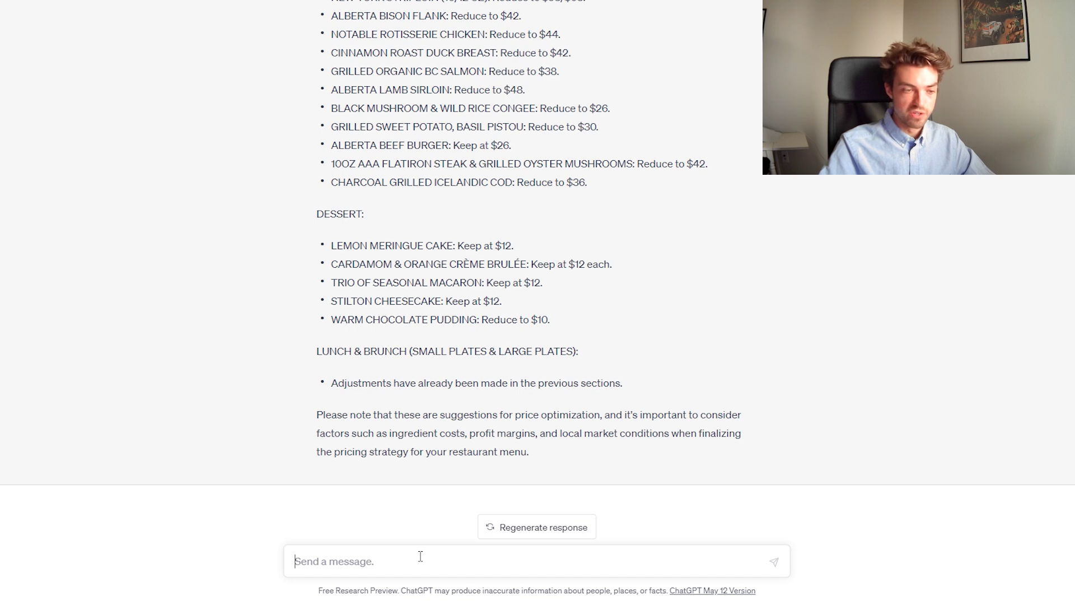
{"action": "type", "text": "sor"}
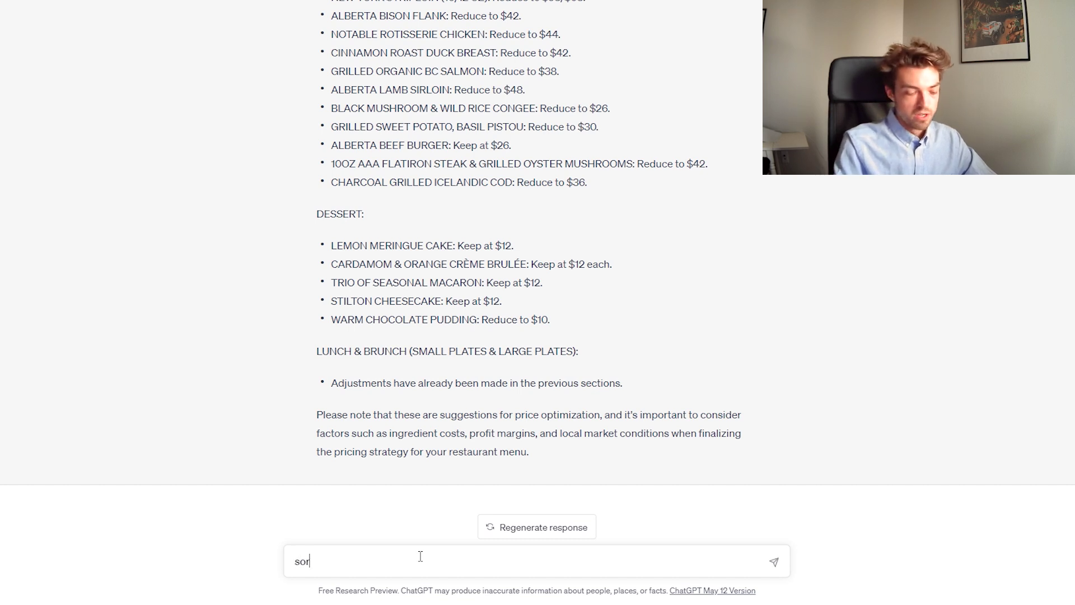
{"action": "type", "text": "t the menu by price low to high"}
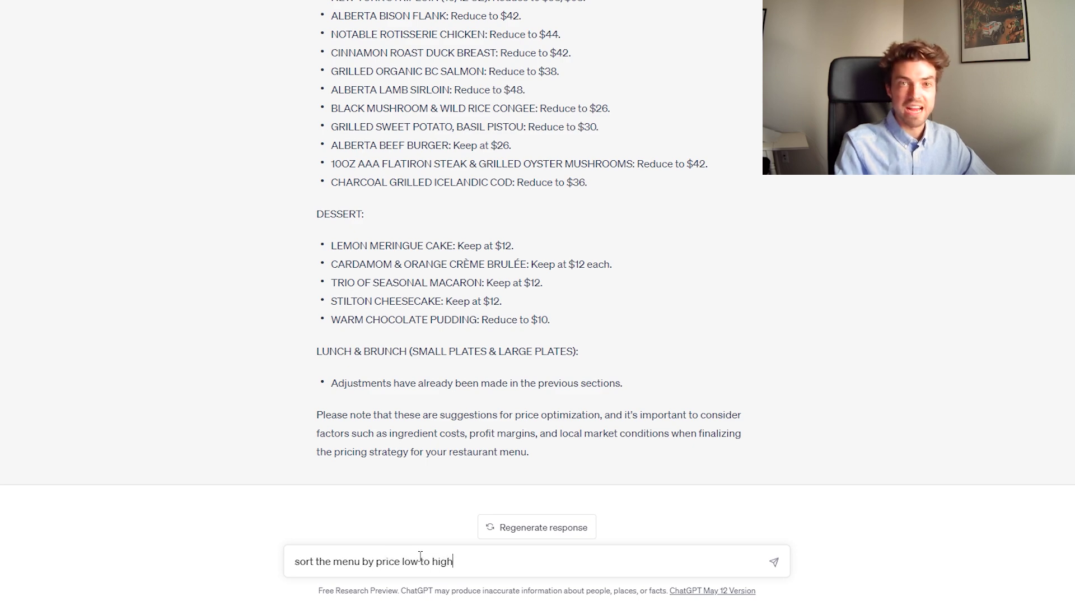
{"action": "key", "text": "Return"}
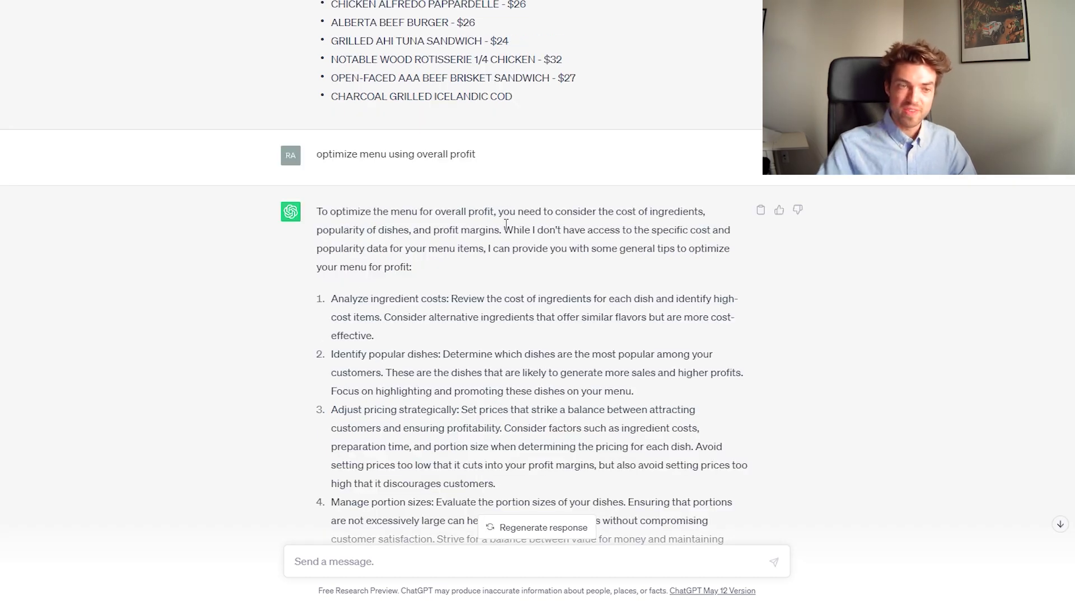
{"action": "left_click_drag", "start_coordinate": [505, 224], "coordinate": [485, 252]}
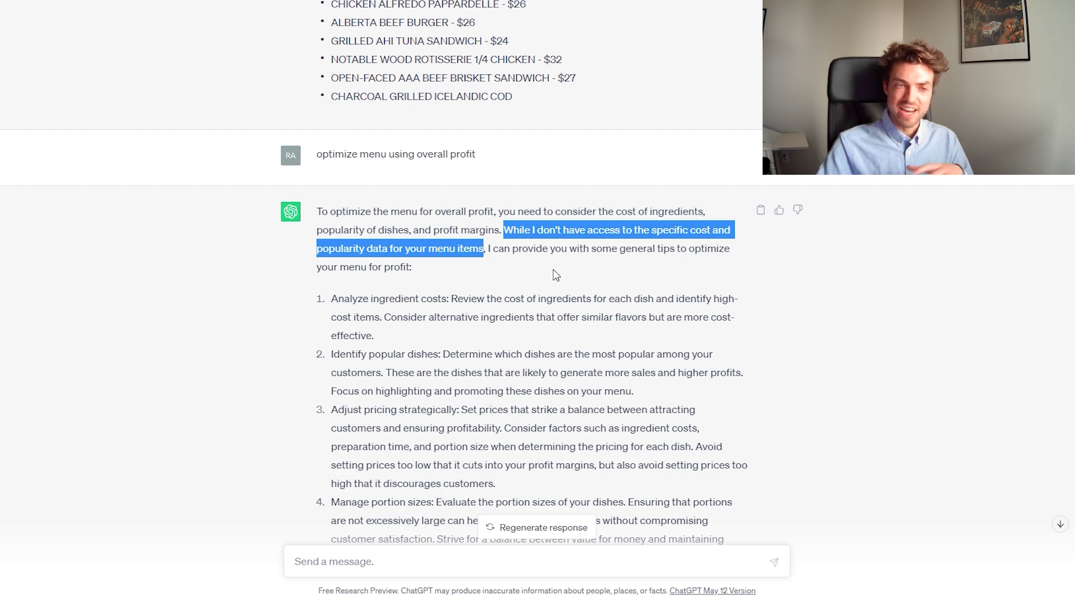
{"action": "scroll", "coordinate": [557, 275], "scroll_direction": "down", "scroll_amount": 5}
{"action": "left_click_drag", "start_coordinate": [549, 295], "coordinate": [548, 285]}
{"action": "left_click", "coordinate": [580, 357]}
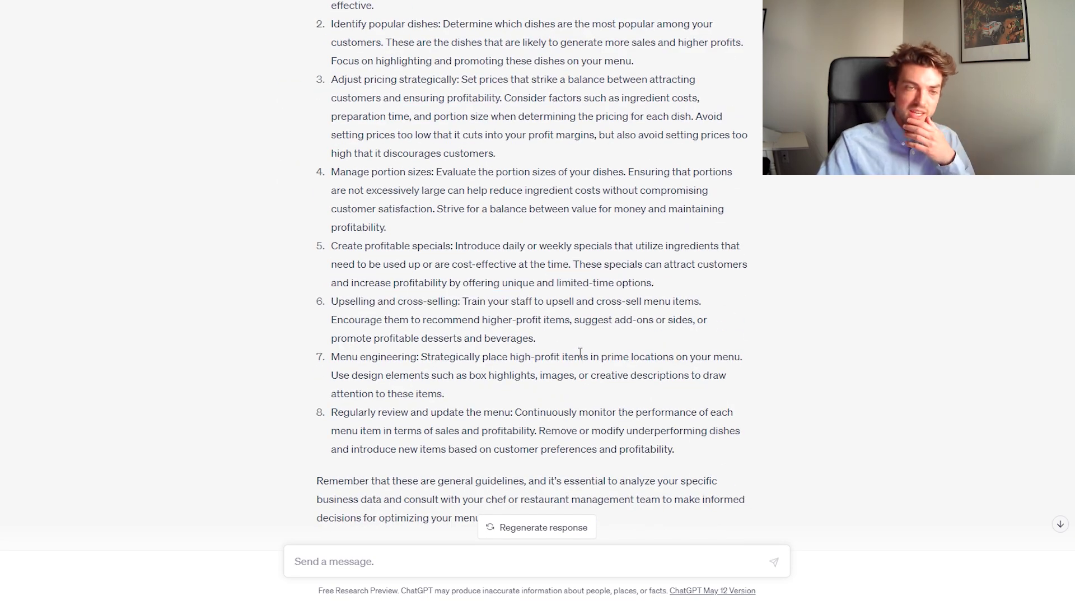
{"action": "scroll", "coordinate": [569, 354], "scroll_direction": "down", "scroll_amount": 1}
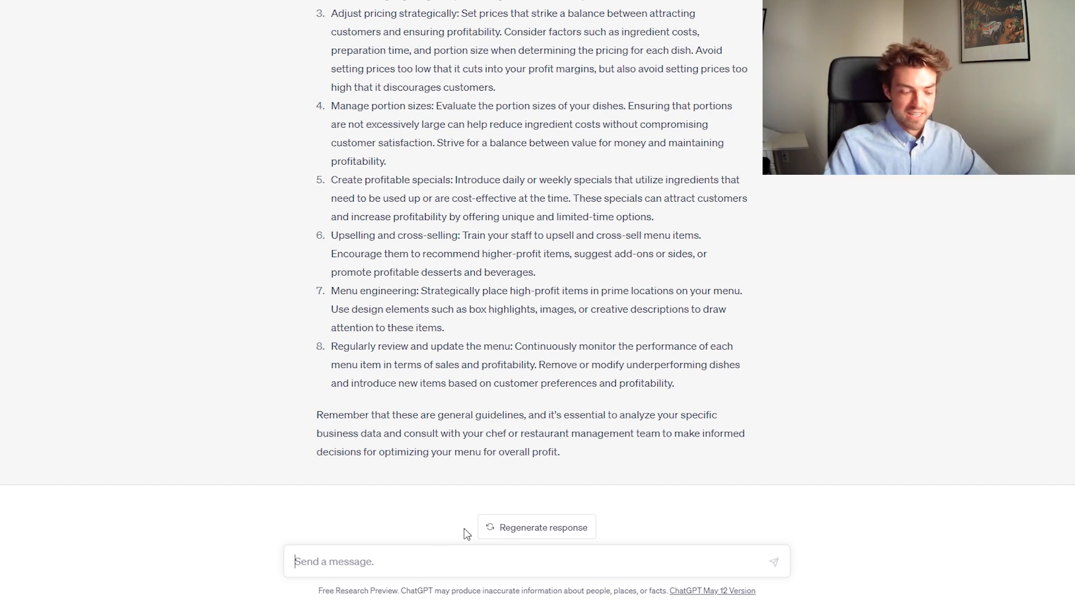
- Send the prompt 'create a pitch for a restaurant selling pizza'
{"action": "type", "text": "c"}
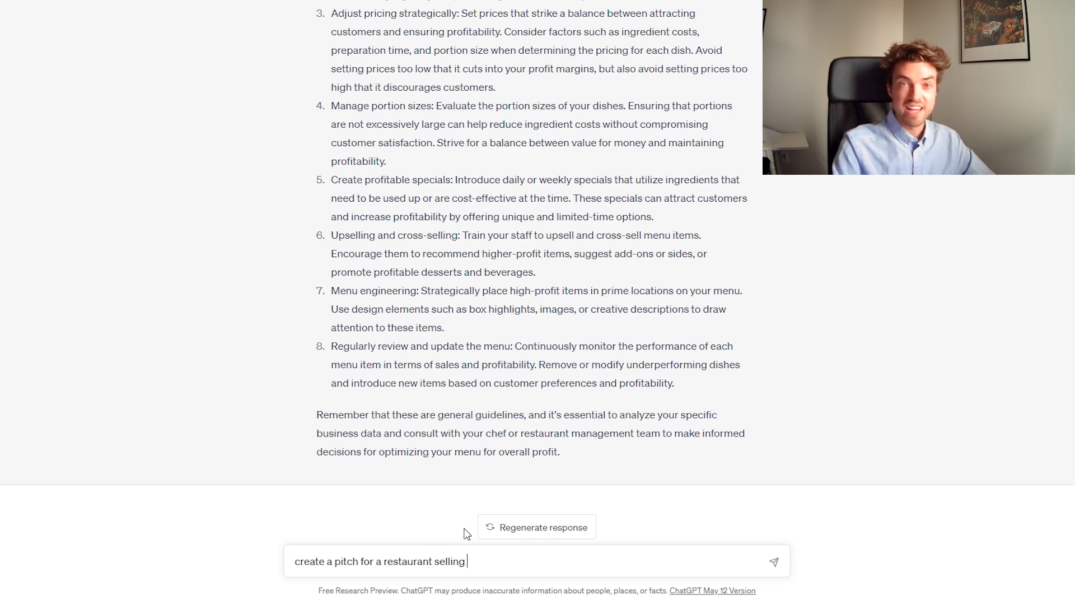
{"action": "key", "text": "Return"}
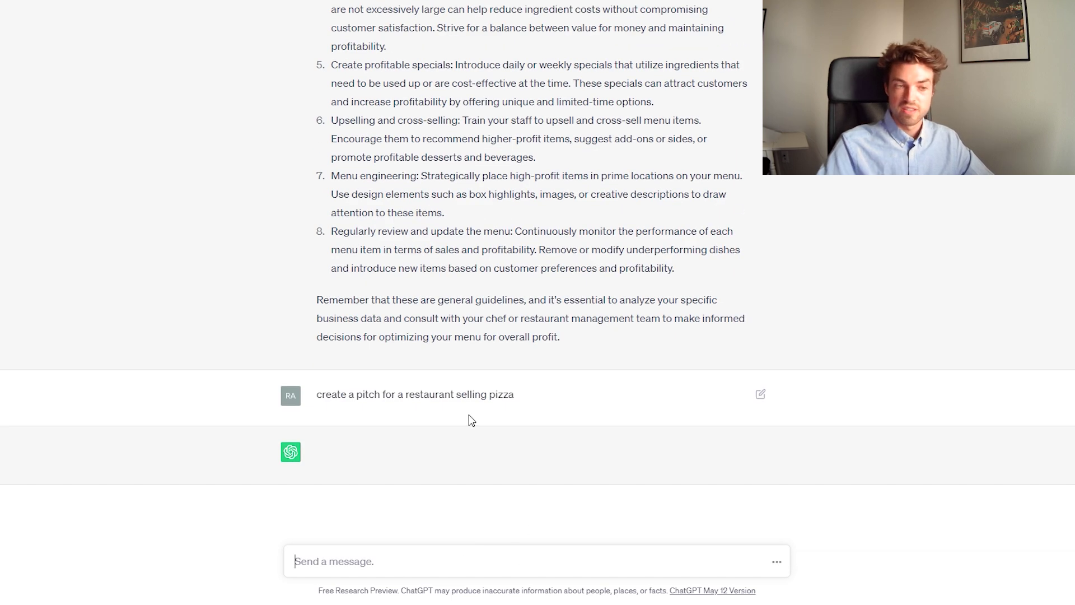